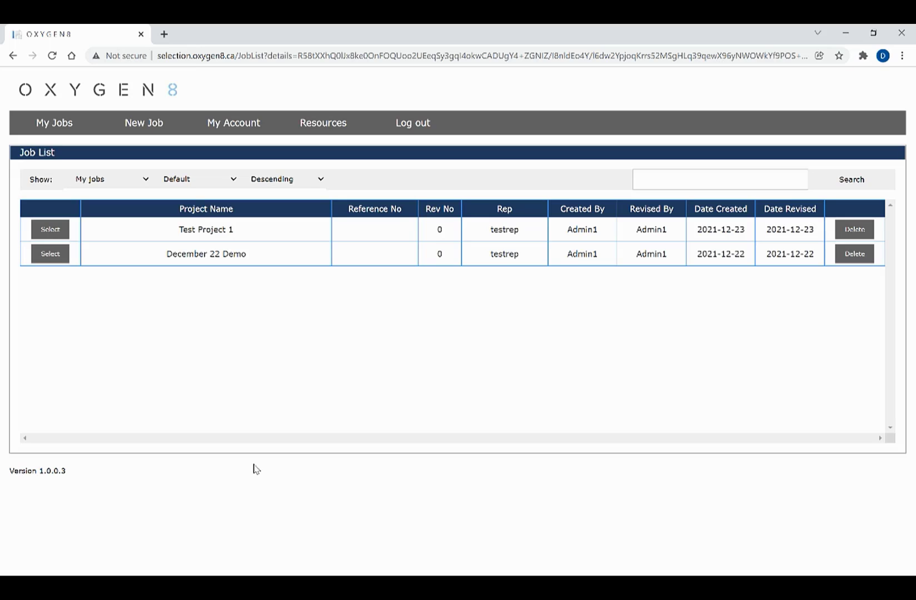
Start a new job named TEST 3 with winter outdoor air at 5 °F DB and 4 °F WB
{"action": "left_click", "coordinate": [131, 135]}
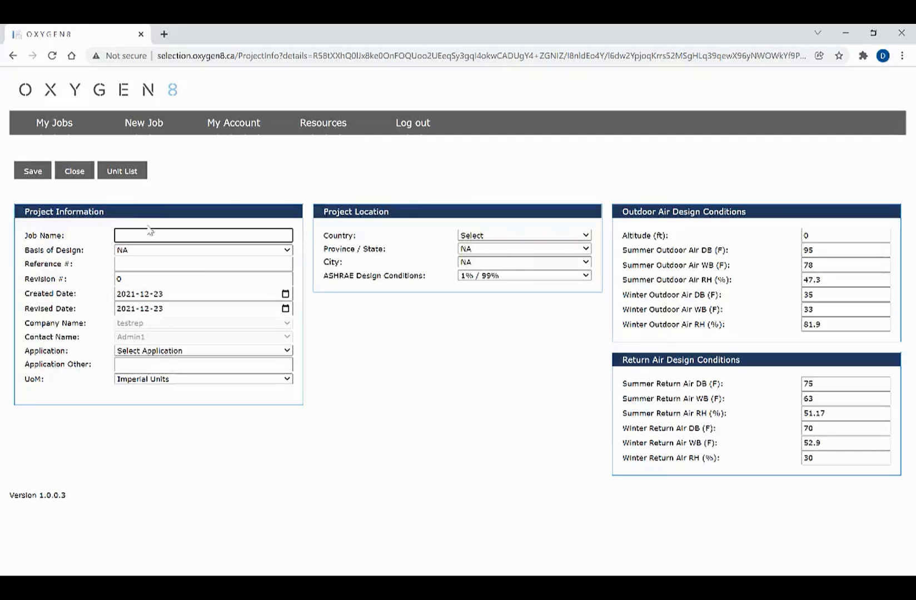
{"action": "type", "text": "TEST 3"}
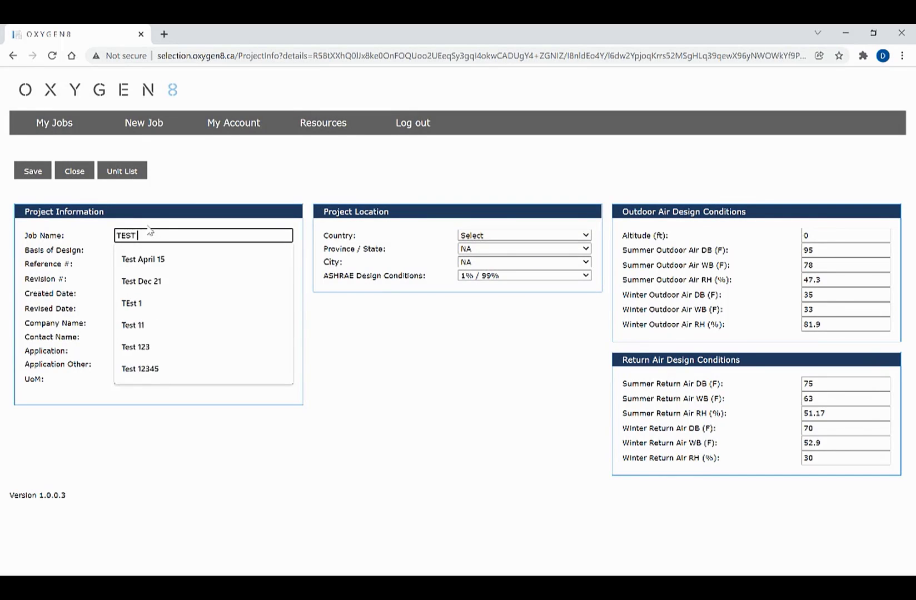
{"action": "key", "text": "Tab"}
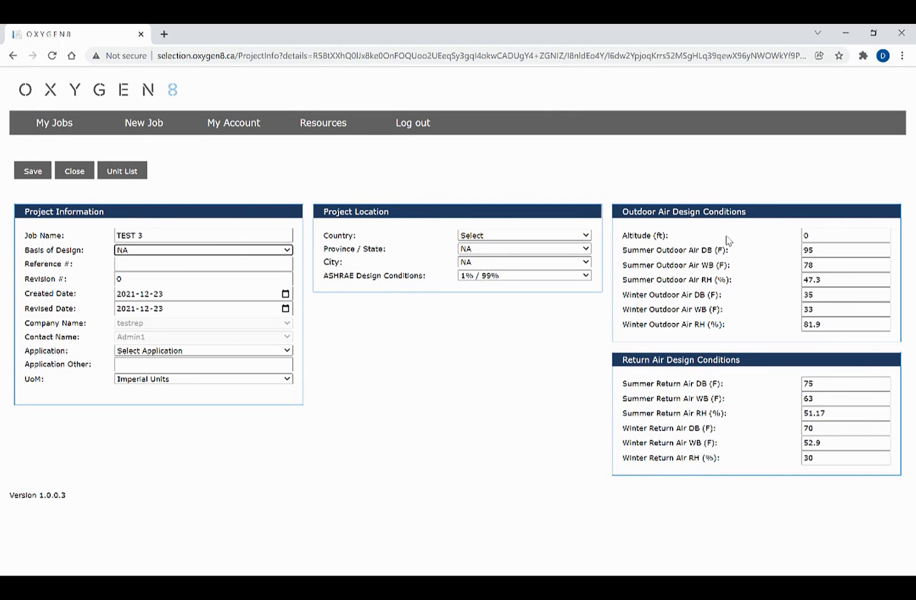
{"action": "left_click", "coordinate": [826, 301]}
{"action": "double_click", "coordinate": [826, 301]}
{"action": "type", "text": "5"}
{"action": "key", "text": "Tab"}
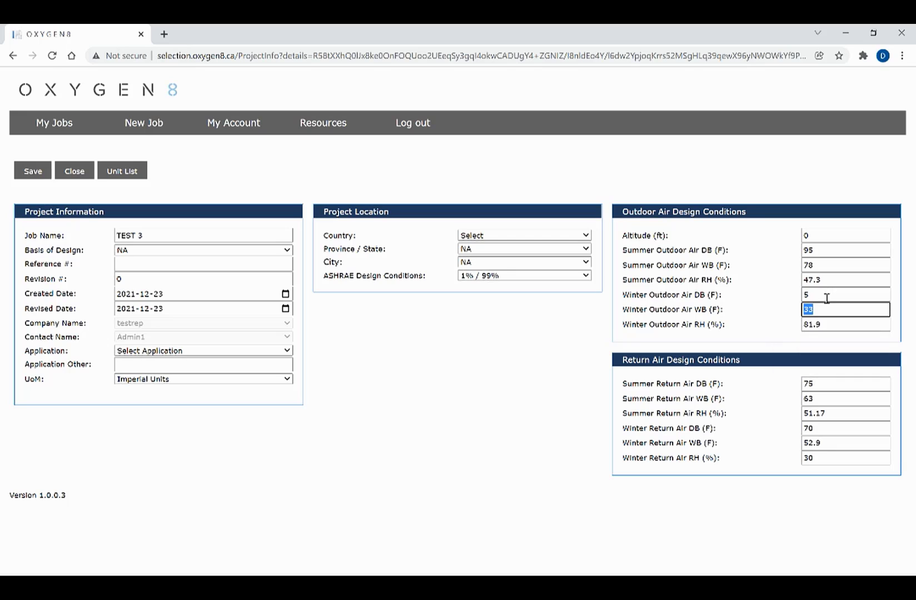
{"action": "type", "text": "4"}
{"action": "key", "text": "Tab"}
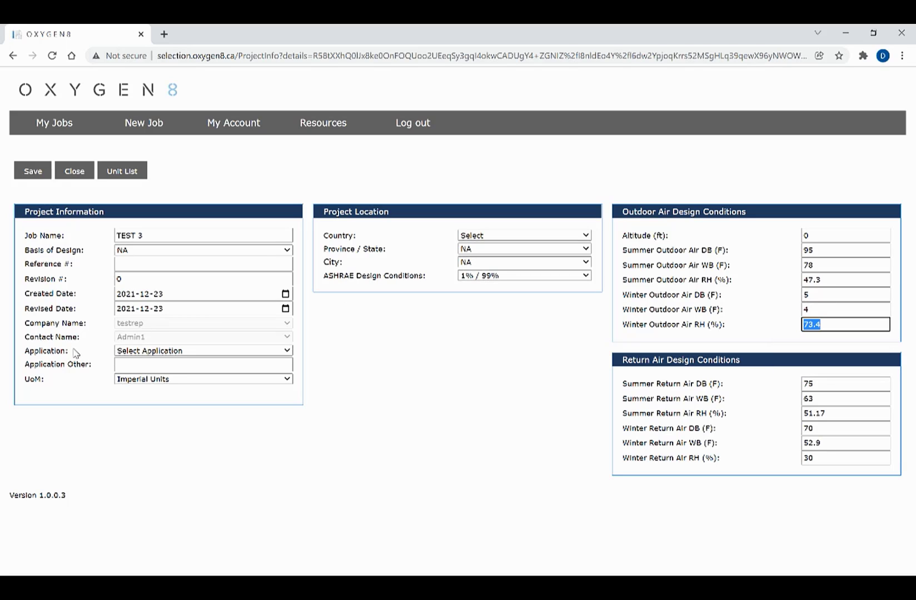
Set the application to Office and save the job after the missing-application warning
{"action": "left_click", "coordinate": [129, 352]}
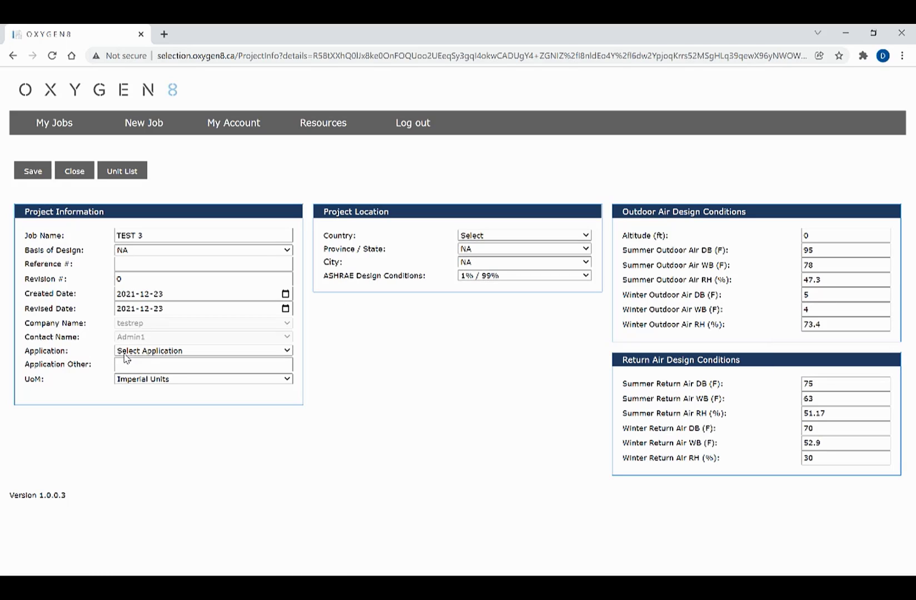
{"action": "left_click", "coordinate": [28, 173]}
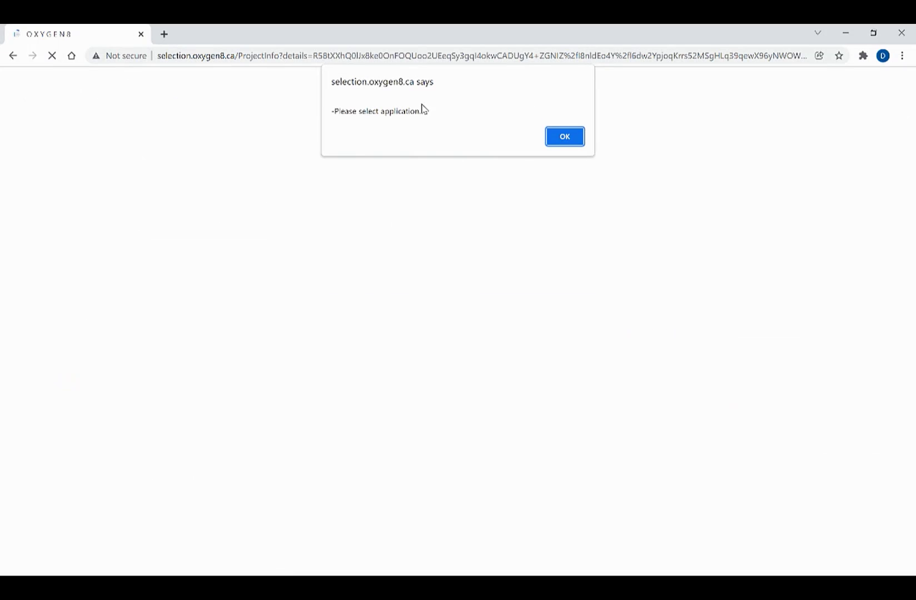
{"action": "left_click", "coordinate": [556, 139]}
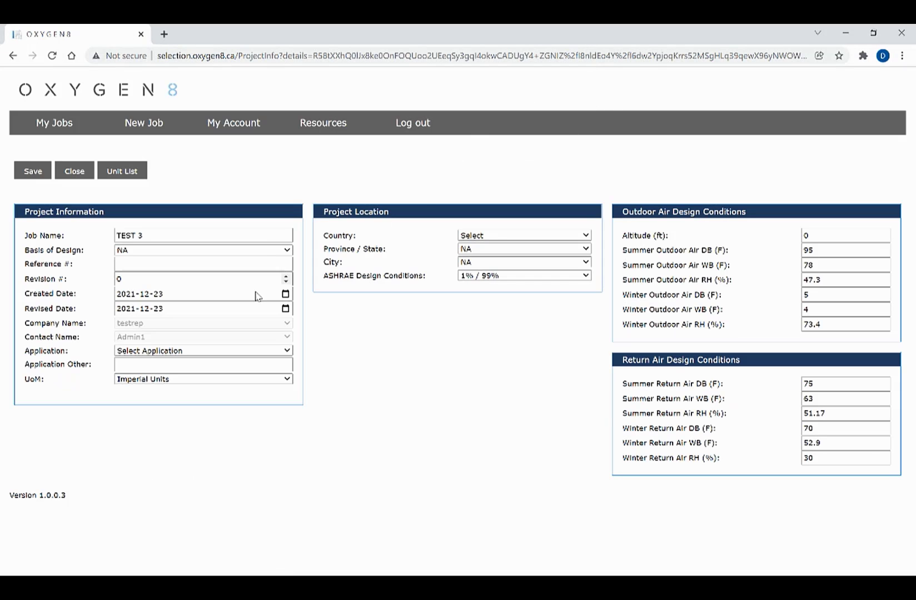
{"action": "left_click", "coordinate": [175, 352]}
{"action": "left_click", "coordinate": [162, 385]}
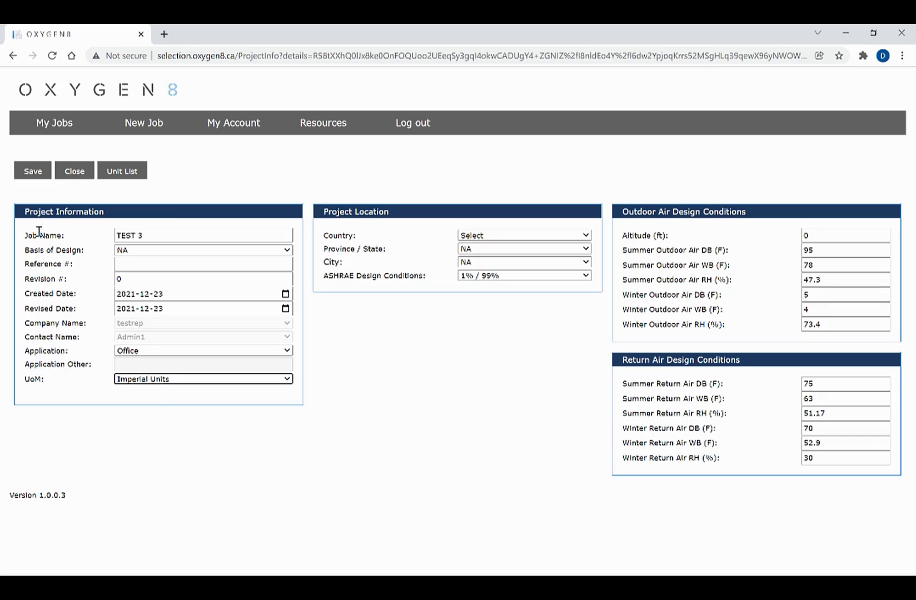
{"action": "left_click", "coordinate": [32, 173]}
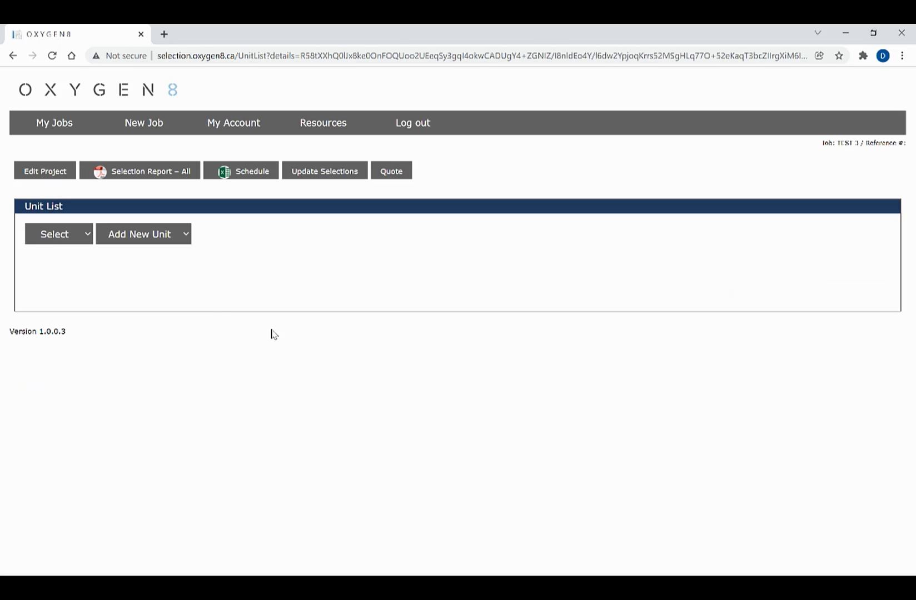
Add a Nova ERV tagged ERV-1 with 600 CFM supply air and save it
{"action": "left_click", "coordinate": [69, 236]}
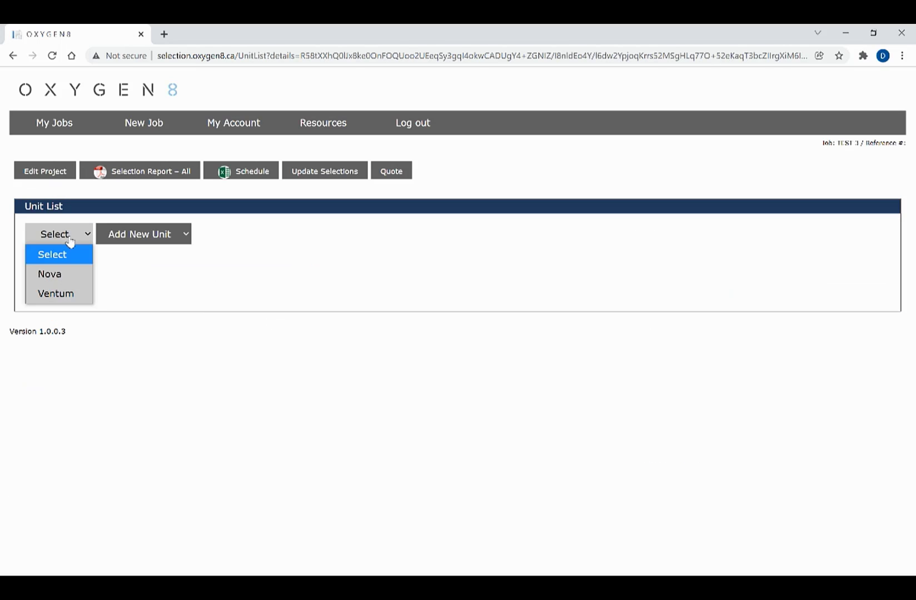
{"action": "left_click", "coordinate": [83, 274]}
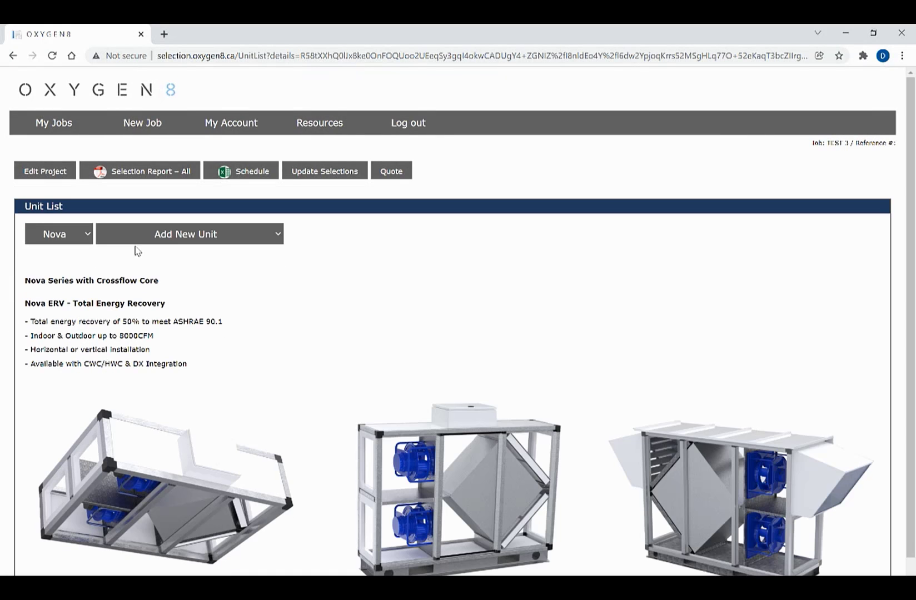
{"action": "left_click", "coordinate": [139, 240]}
{"action": "left_click", "coordinate": [149, 272]}
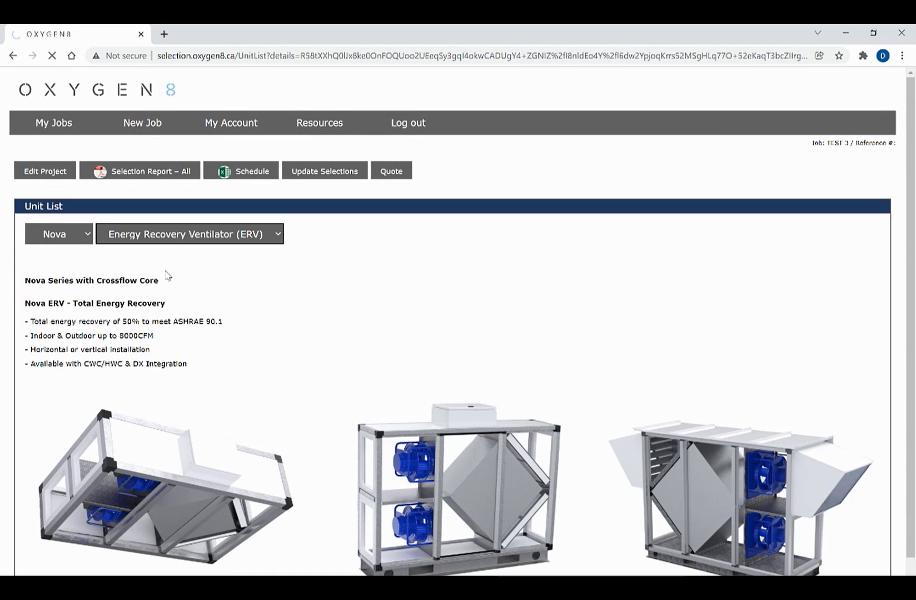
{"action": "type", "text": "ERV-1"}
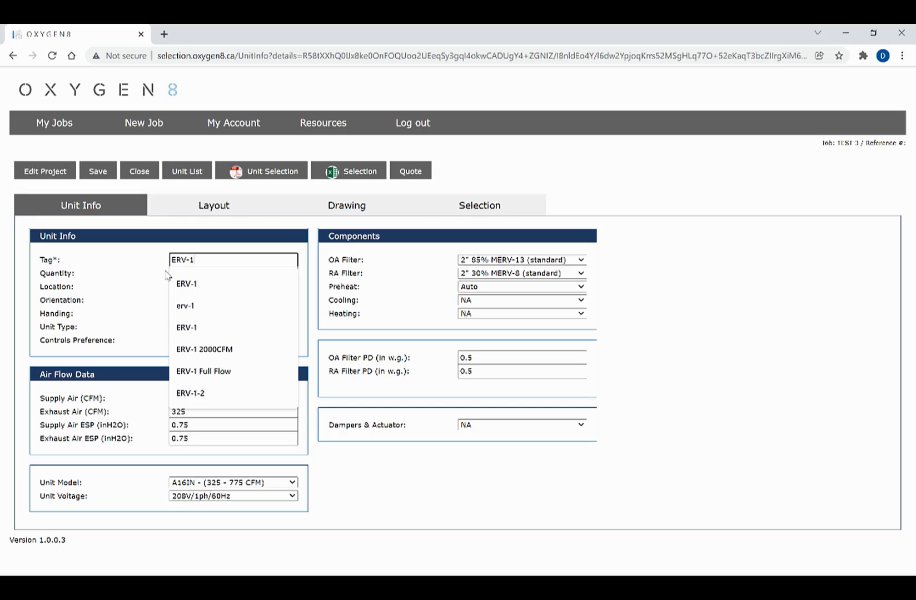
{"action": "key", "text": "Tab"}
{"action": "double_click", "coordinate": [204, 397]}
{"action": "type", "text": "600"}
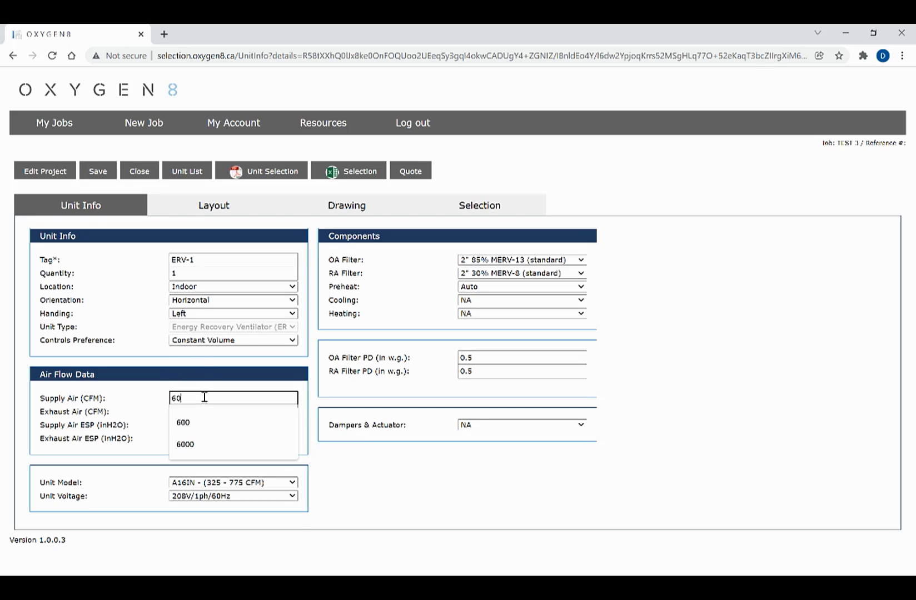
{"action": "key", "text": "Tab"}
{"action": "left_click", "coordinate": [97, 172]}
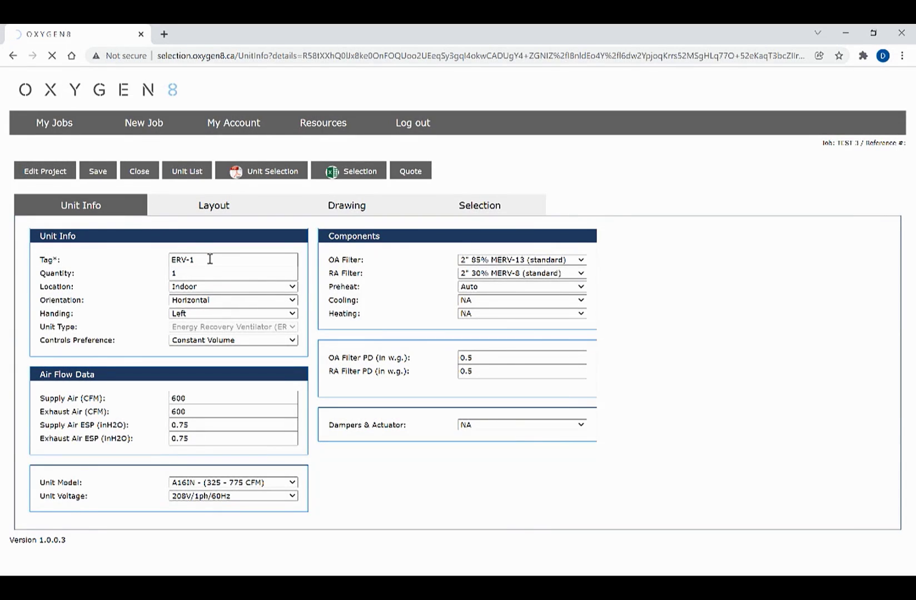
Review ERV-1's A16IN selection results, then return to the job's unit list
{"action": "left_click", "coordinate": [465, 205]}
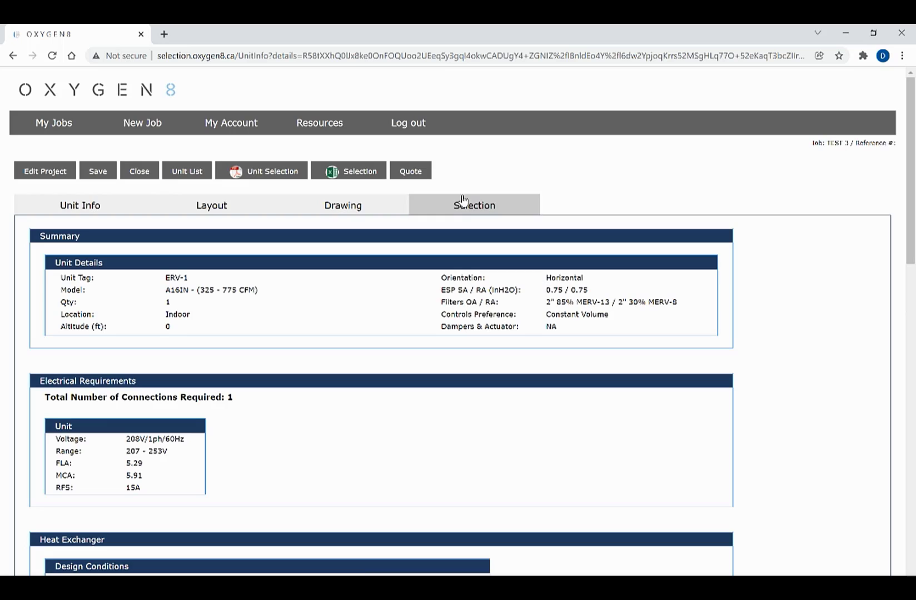
{"action": "scroll", "coordinate": [403, 317], "scroll_direction": "down", "scroll_amount": 10}
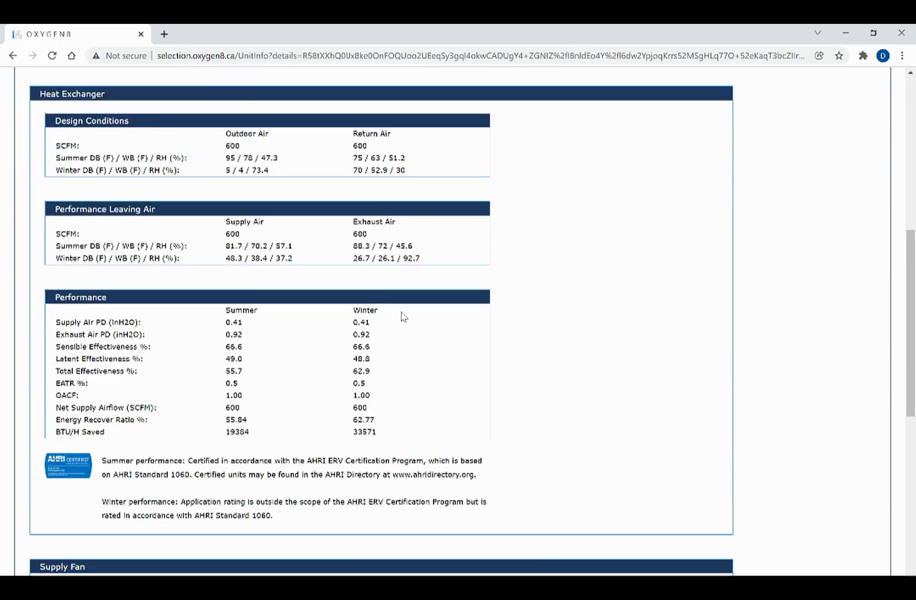
{"action": "scroll", "coordinate": [402, 315], "scroll_direction": "down", "scroll_amount": 5}
{"action": "scroll", "coordinate": [403, 317], "scroll_direction": "up", "scroll_amount": 15}
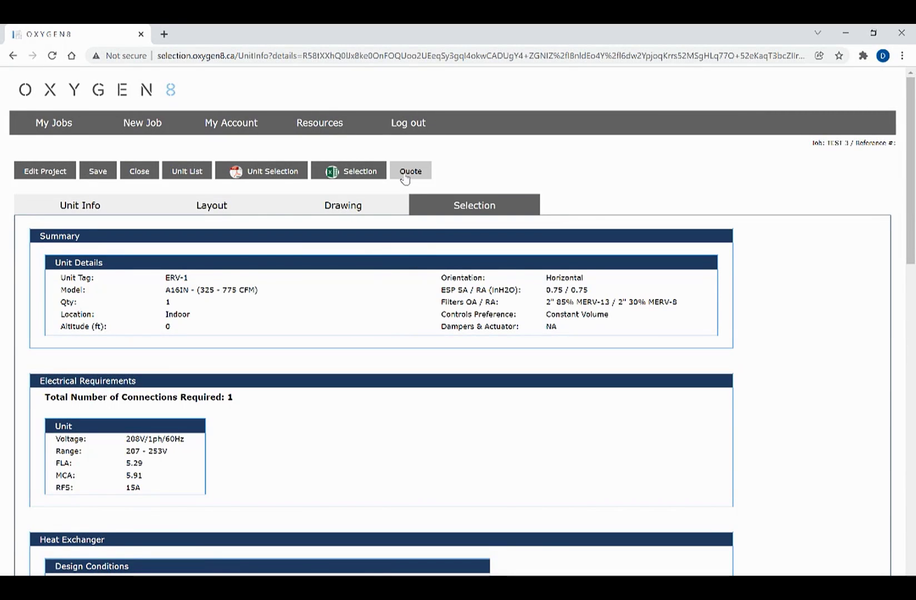
{"action": "left_click", "coordinate": [188, 173]}
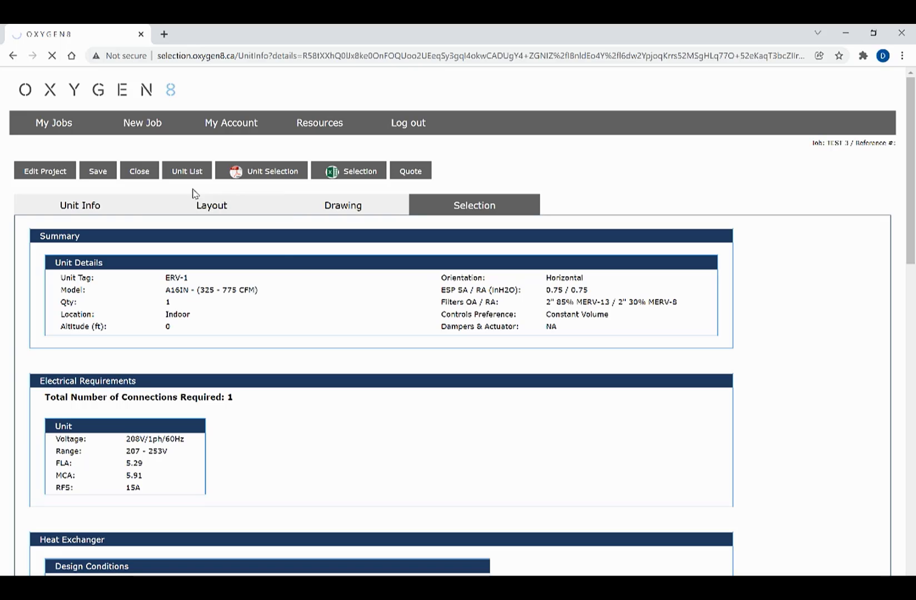
Add another Nova ERV tagged ERV-2 with 800 CFM supply air and save it
{"action": "left_click", "coordinate": [59, 234]}
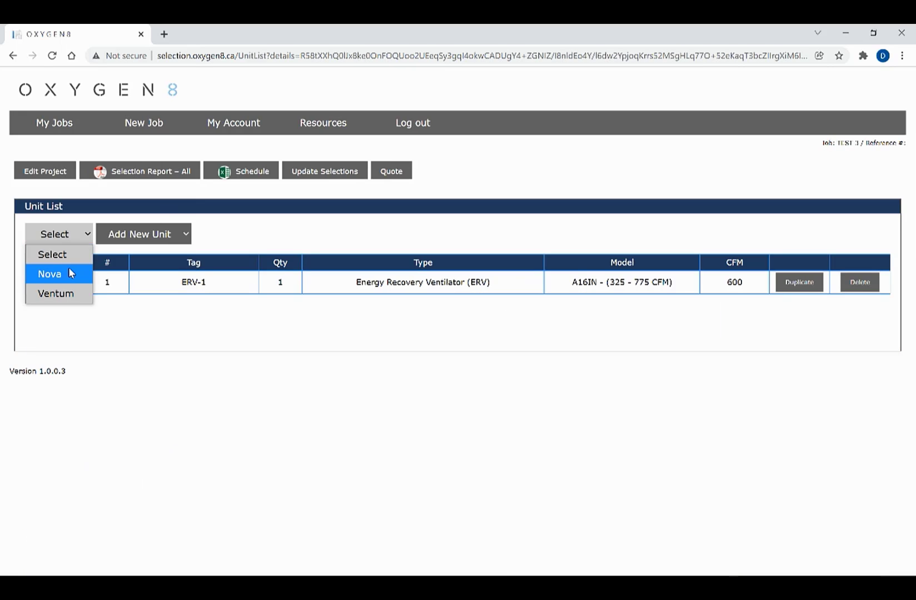
{"action": "left_click", "coordinate": [69, 269]}
{"action": "left_click", "coordinate": [157, 236]}
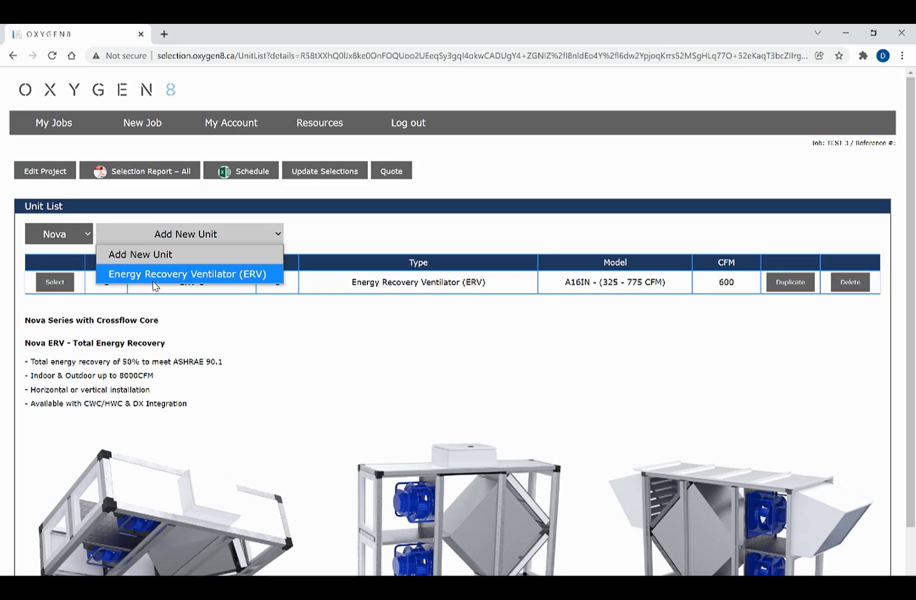
{"action": "left_click", "coordinate": [157, 273]}
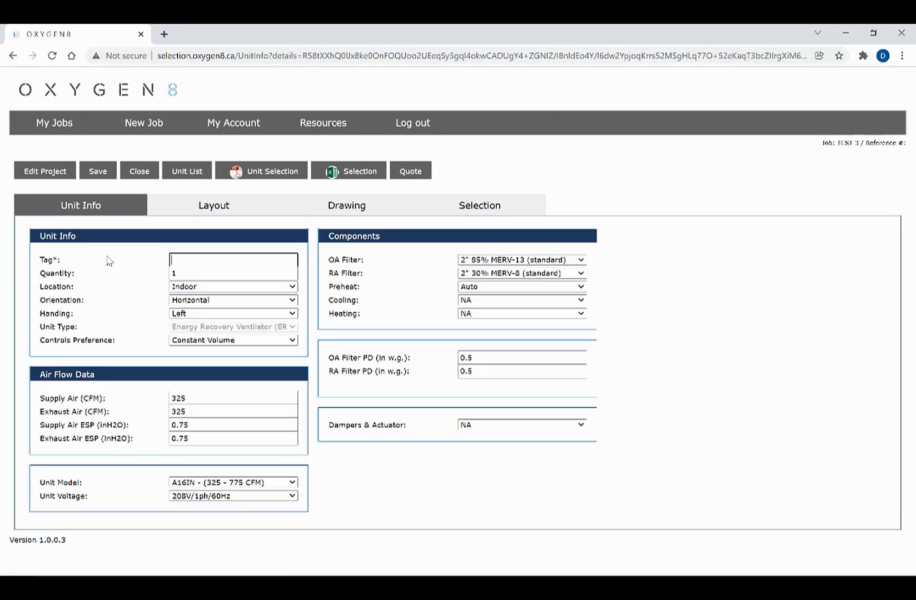
{"action": "type", "text": "ERV-2"}
{"action": "key", "text": "Tab"}
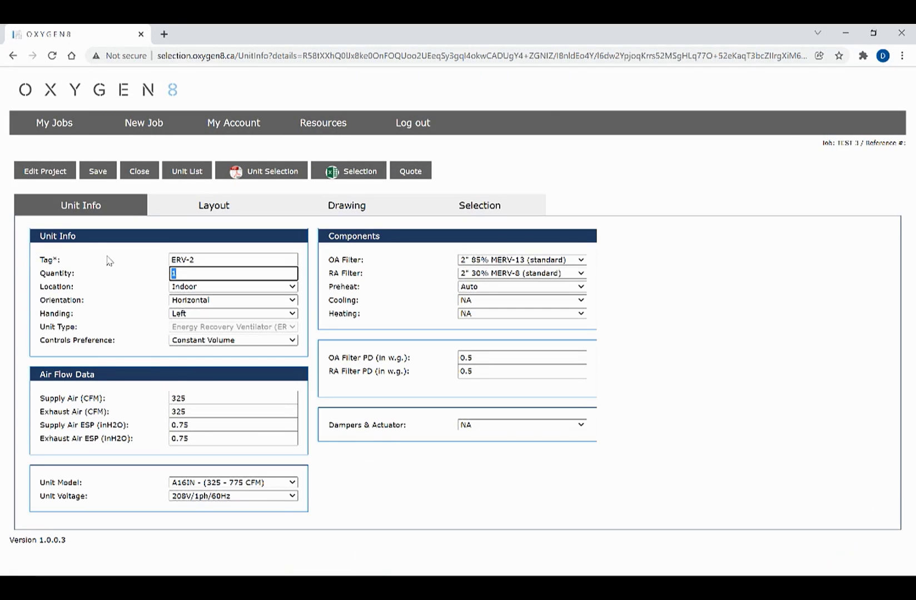
{"action": "double_click", "coordinate": [196, 398]}
{"action": "type", "text": "800"}
{"action": "key", "text": "Tab"}
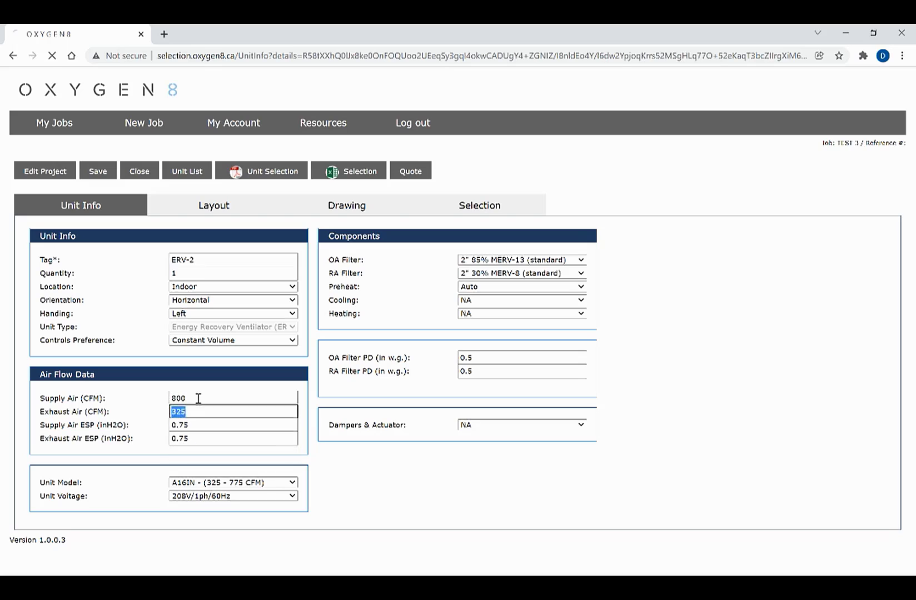
{"action": "left_click", "coordinate": [98, 176]}
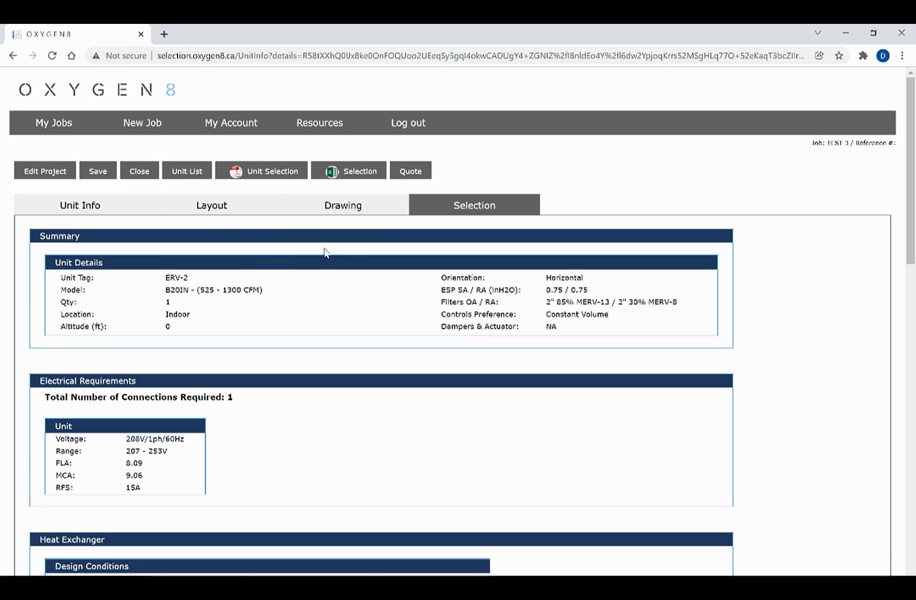
Set the TEST 3 quote stage to Basis of Design Bidding, save it, and export a PDF report
{"action": "left_click", "coordinate": [415, 178]}
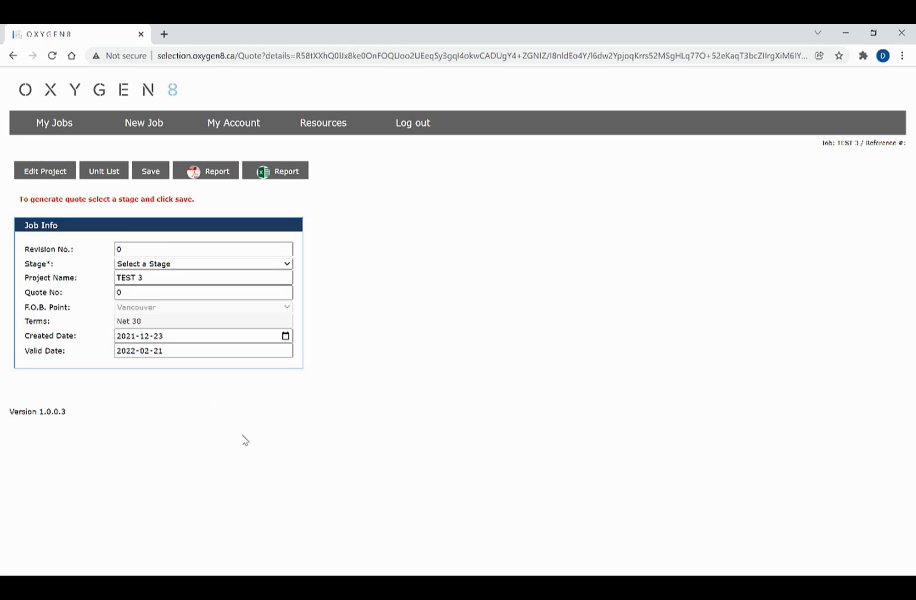
{"action": "left_click", "coordinate": [154, 265]}
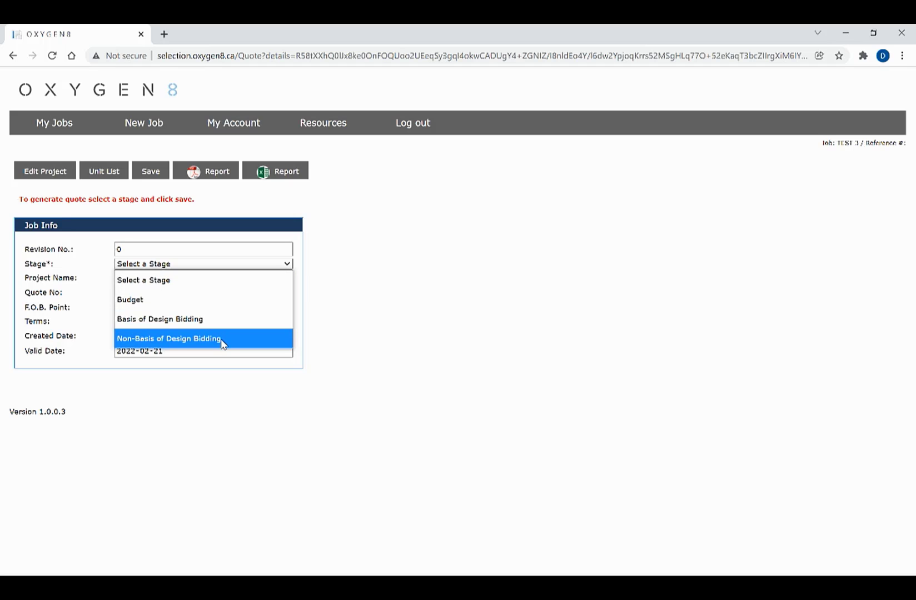
{"action": "left_click", "coordinate": [216, 323]}
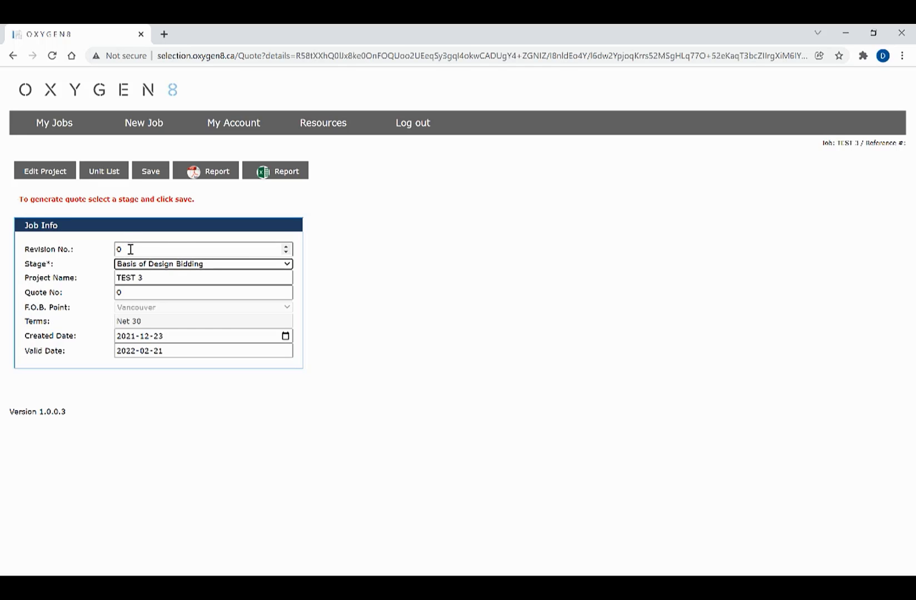
{"action": "left_click", "coordinate": [150, 174]}
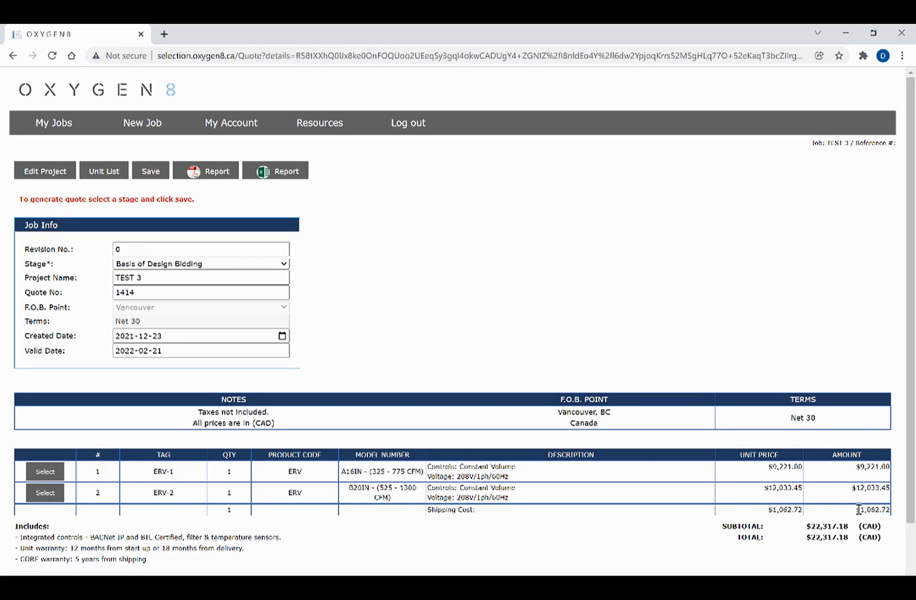
{"action": "left_click", "coordinate": [217, 172]}
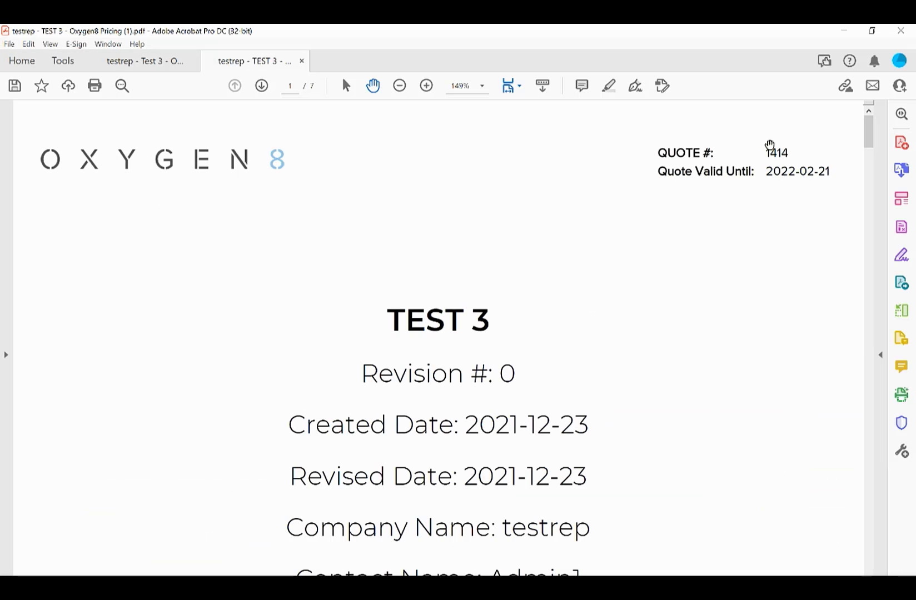
Scroll to the PDF's pricing page, minimize Acrobat, and go back to TEST 3's unit list
{"action": "left_click_drag", "start_coordinate": [868, 131], "coordinate": [857, 201]}
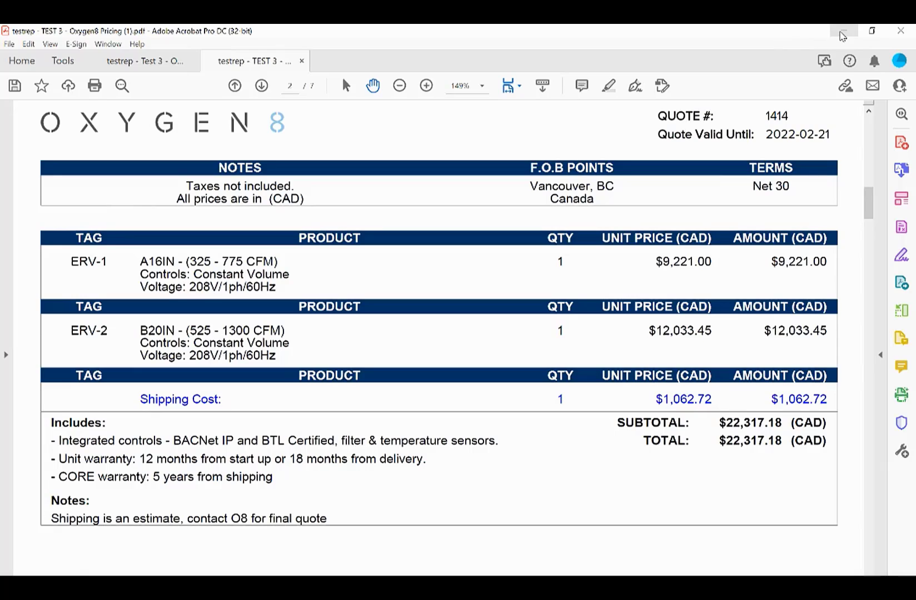
{"action": "left_click", "coordinate": [842, 35]}
{"action": "left_click", "coordinate": [113, 174]}
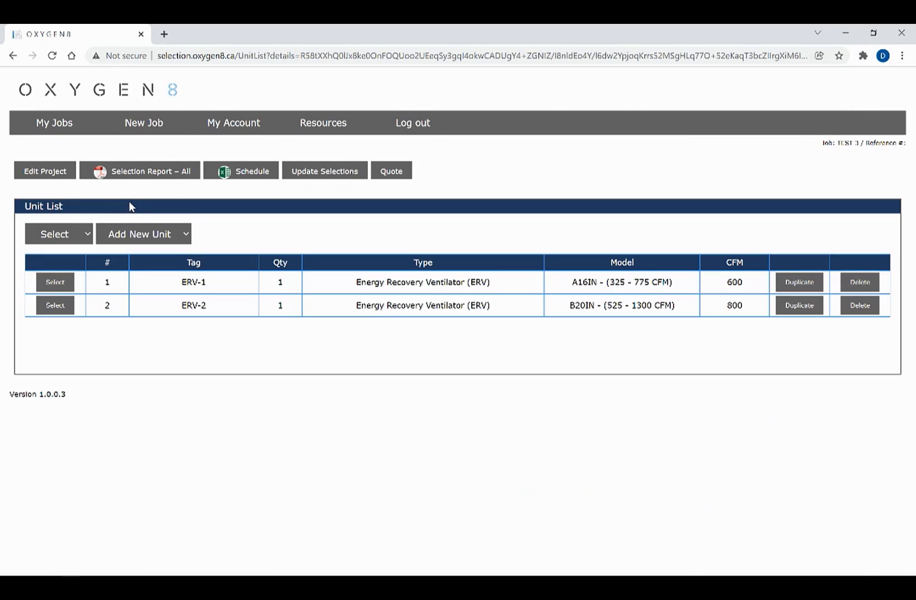
Add a Nova ERV tagged ERV-3 and set its cooling to DX
{"action": "left_click", "coordinate": [72, 234]}
{"action": "left_click", "coordinate": [67, 278]}
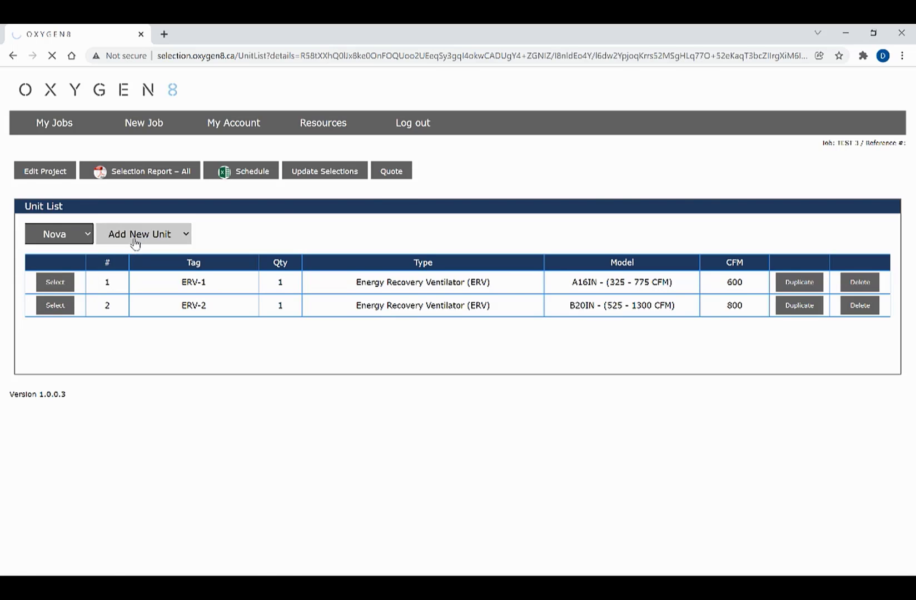
{"action": "left_click", "coordinate": [139, 239]}
{"action": "left_click", "coordinate": [142, 273]}
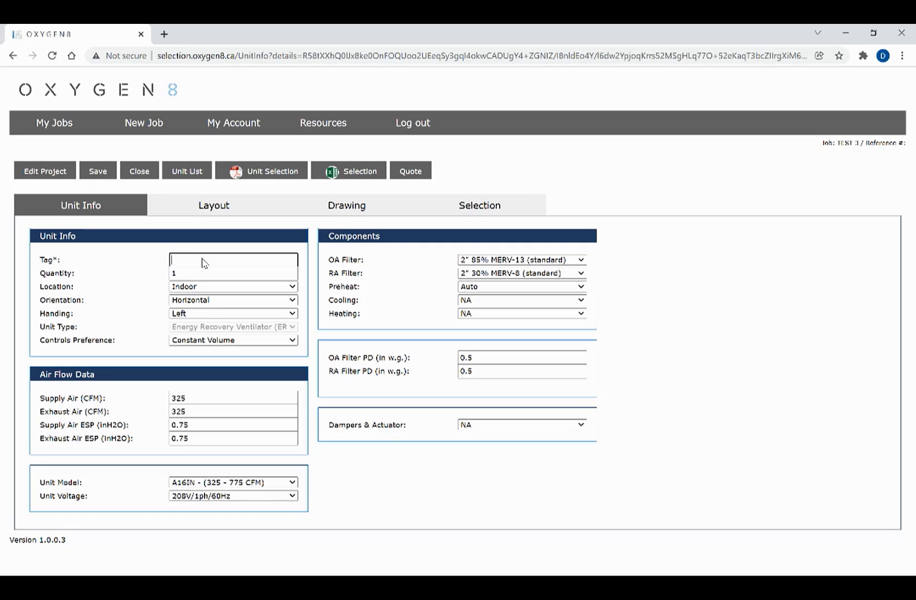
{"action": "type", "text": "ER"}
{"action": "key", "text": "Down"}
{"action": "key", "text": "Down"}
{"action": "key", "text": "Down"}
{"action": "key", "text": "Down"}
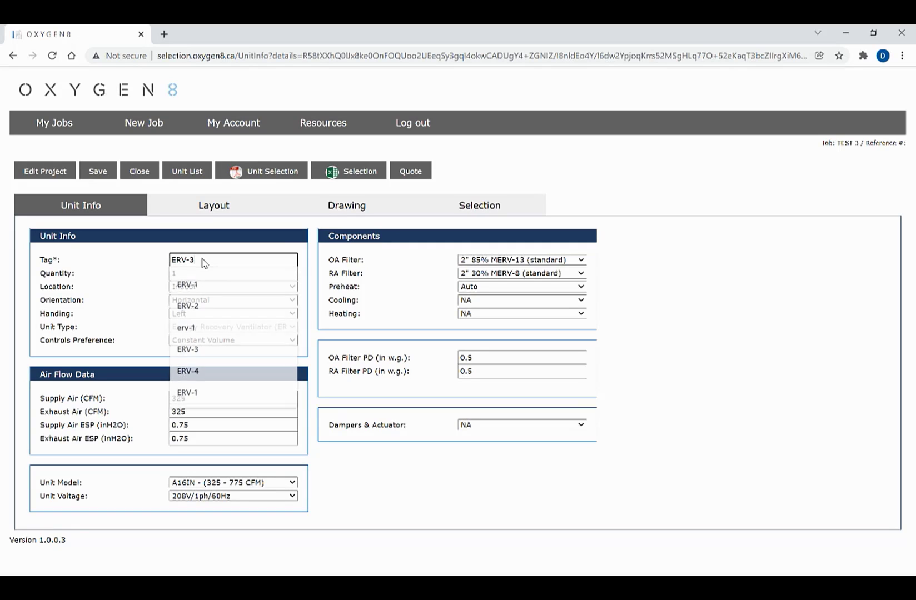
{"action": "key", "text": "Tab"}
{"action": "left_click", "coordinate": [503, 300]}
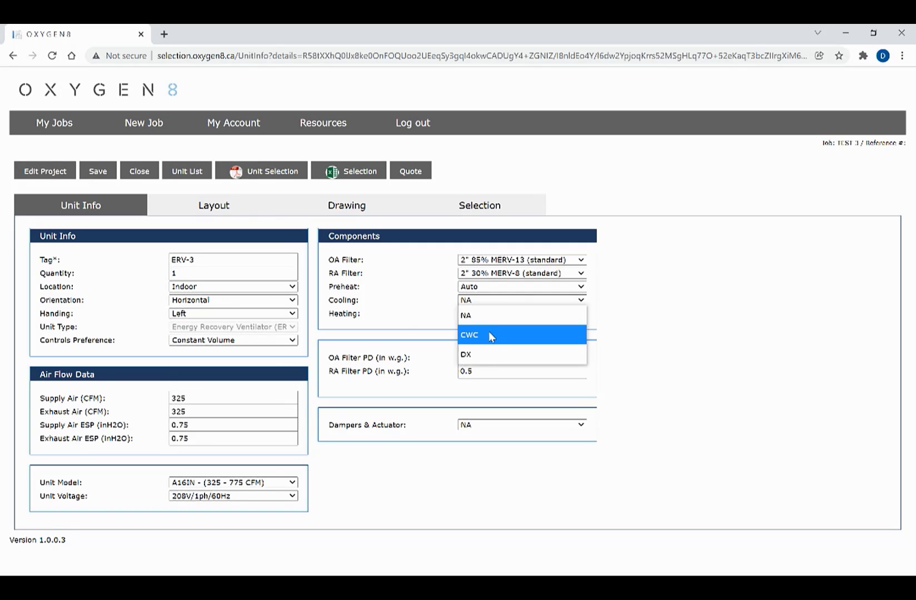
{"action": "left_click", "coordinate": [482, 356]}
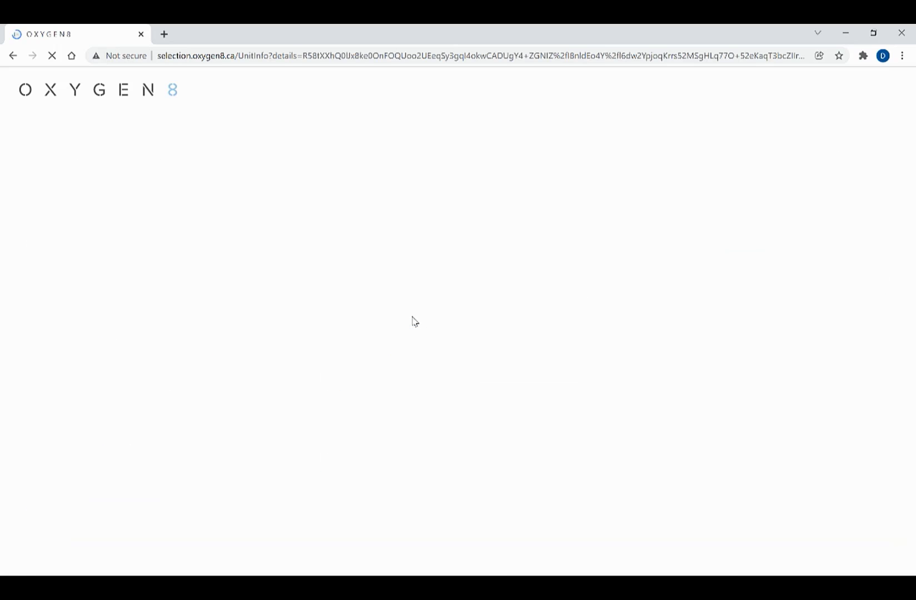
Review ERV-3's selection report, then view the TEST 3 quote showing the -$99999 pricing error
{"action": "scroll", "coordinate": [532, 381], "scroll_direction": "down", "scroll_amount": 10}
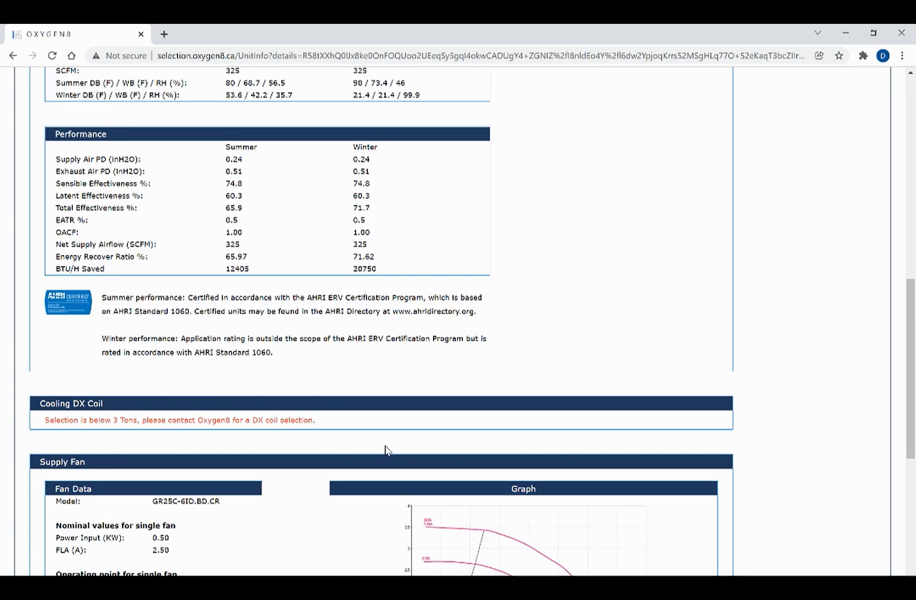
{"action": "scroll", "coordinate": [674, 418], "scroll_direction": "up", "scroll_amount": 10}
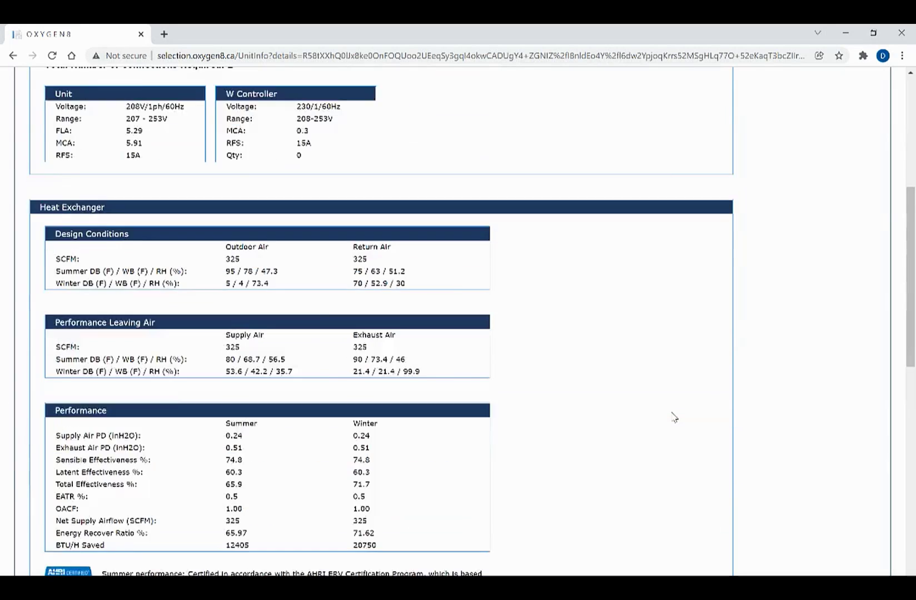
{"action": "left_click", "coordinate": [417, 175]}
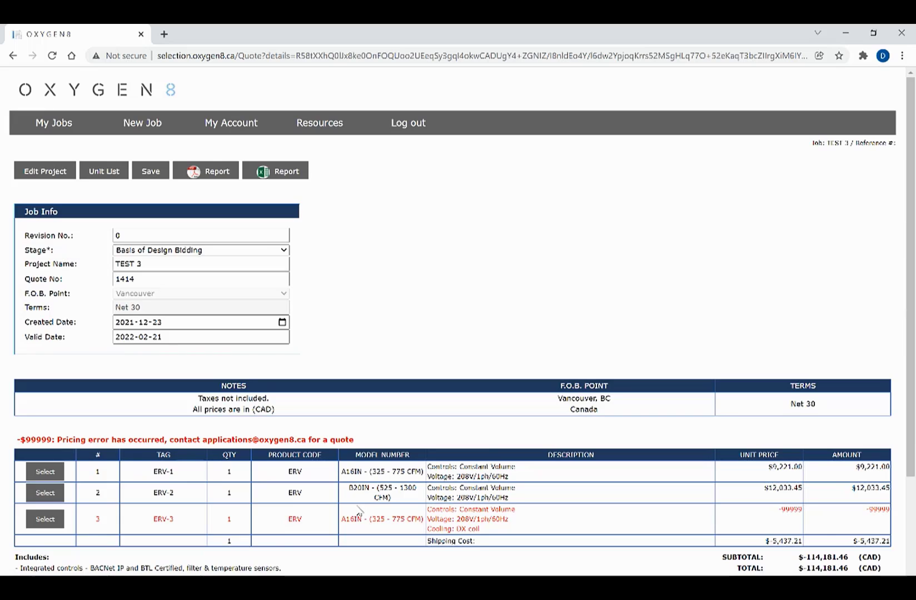
{"action": "scroll", "coordinate": [206, 401], "scroll_direction": "down", "scroll_amount": 2}
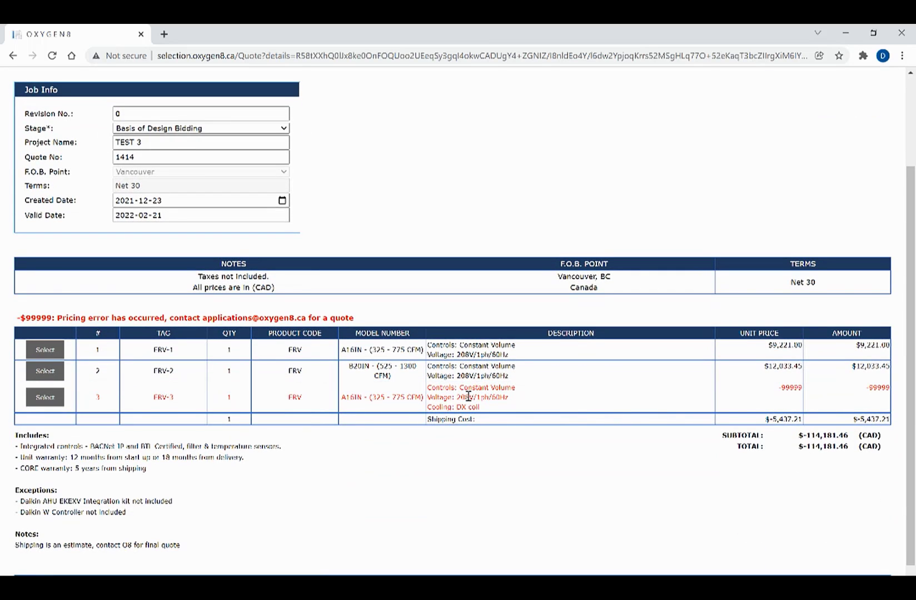
{"action": "scroll", "coordinate": [468, 396], "scroll_direction": "up", "scroll_amount": 2}
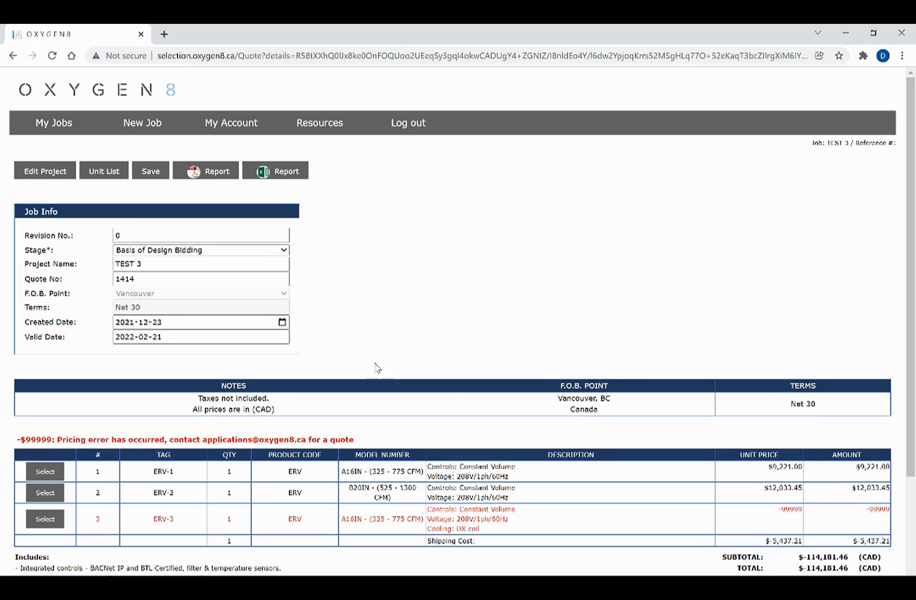
Open Test Project 1's ERV-4 unit, save it, and view its quote with the -$99999 error
{"action": "left_click", "coordinate": [53, 131]}
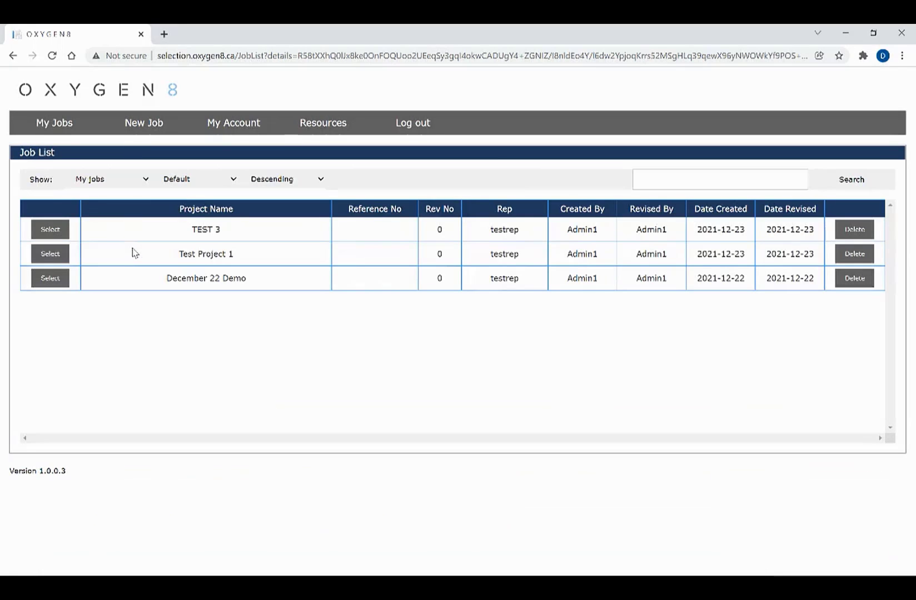
{"action": "left_click", "coordinate": [50, 256]}
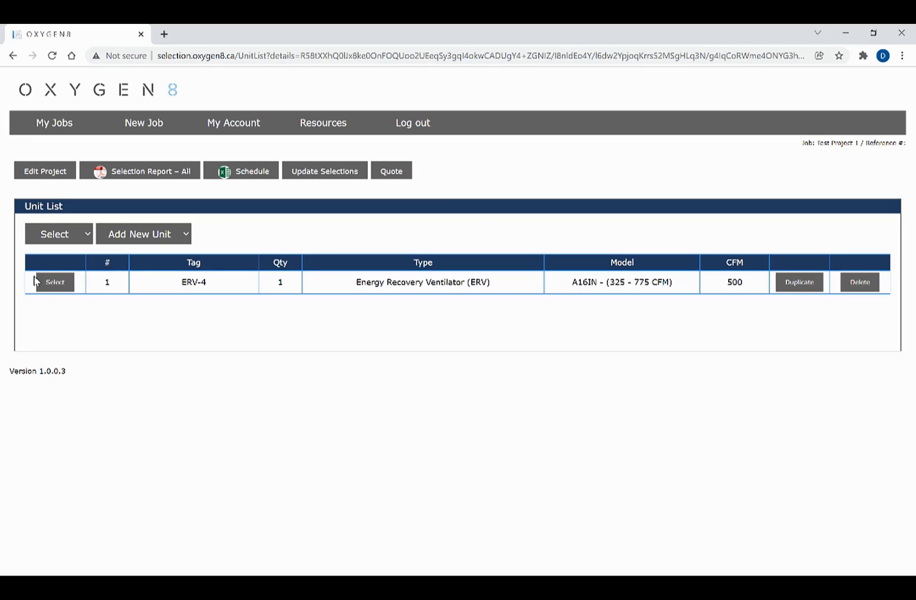
{"action": "left_click", "coordinate": [64, 284]}
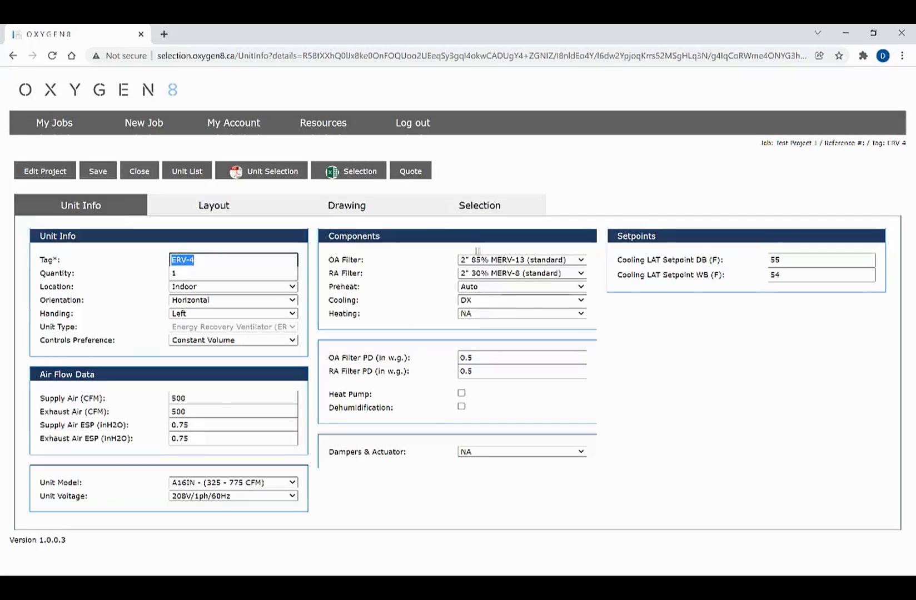
{"action": "left_click", "coordinate": [81, 176]}
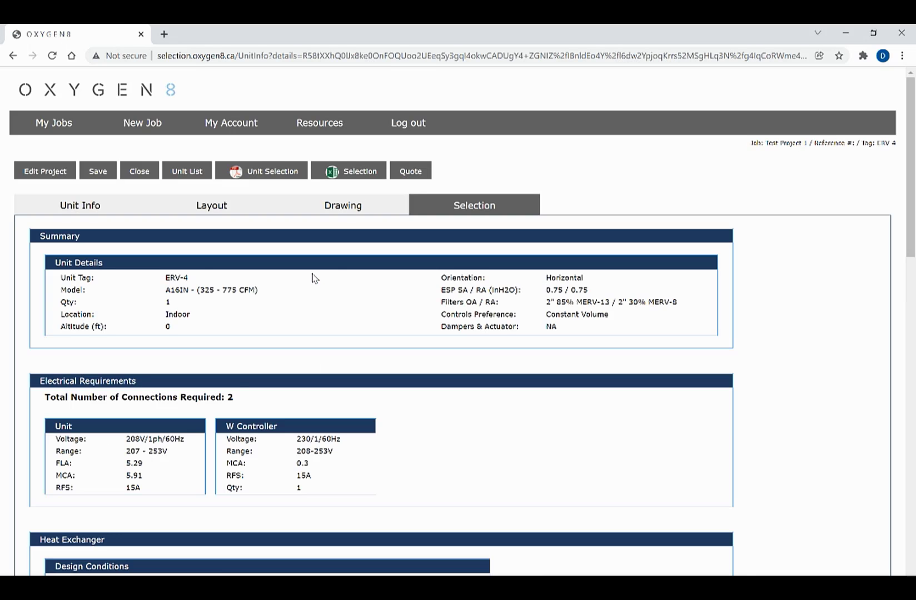
{"action": "scroll", "coordinate": [340, 286], "scroll_direction": "down", "scroll_amount": 9}
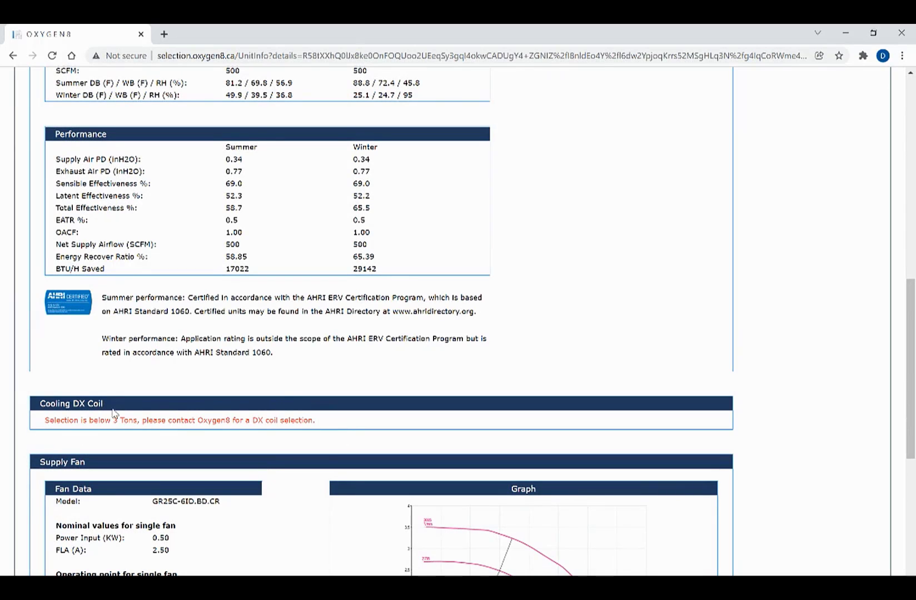
{"action": "scroll", "coordinate": [445, 405], "scroll_direction": "up", "scroll_amount": 2}
{"action": "scroll", "coordinate": [439, 403], "scroll_direction": "up", "scroll_amount": 8}
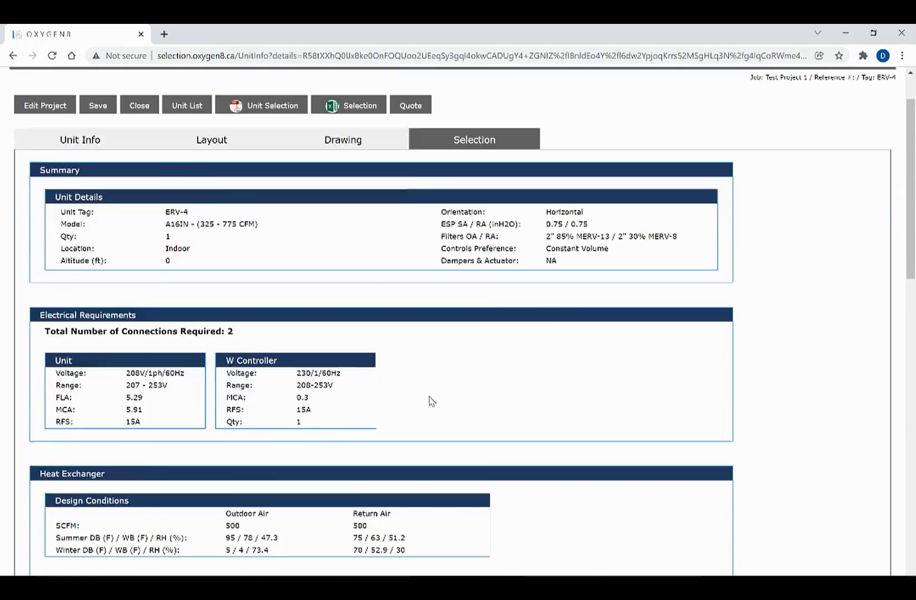
{"action": "left_click", "coordinate": [411, 171]}
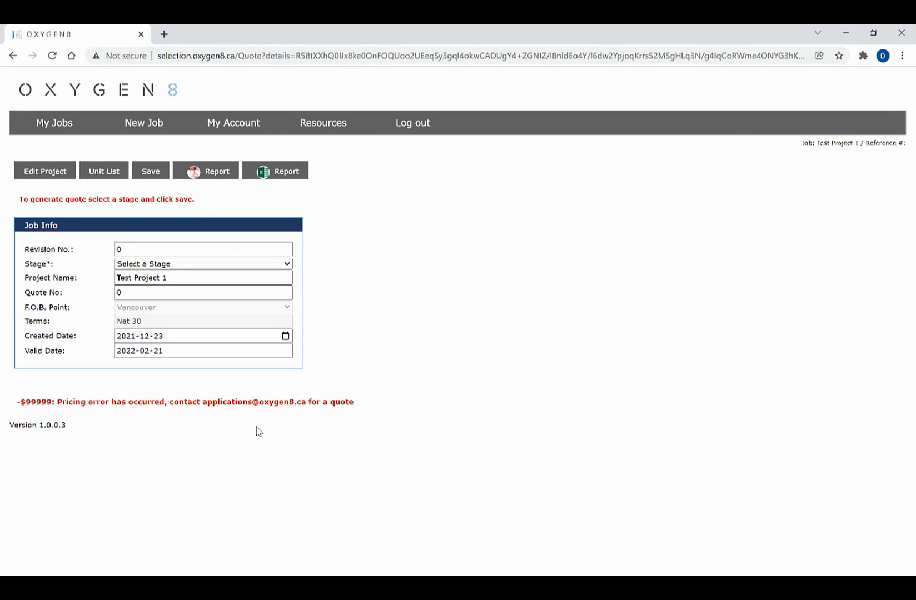
Try saving the quote at the Budget stage, dismiss the pricing-error alert, and return to My Jobs
{"action": "left_click_drag", "start_coordinate": [17, 399], "coordinate": [356, 410]}
{"action": "left_click", "coordinate": [320, 404]}
{"action": "left_click", "coordinate": [139, 264]}
{"action": "left_click", "coordinate": [143, 298]}
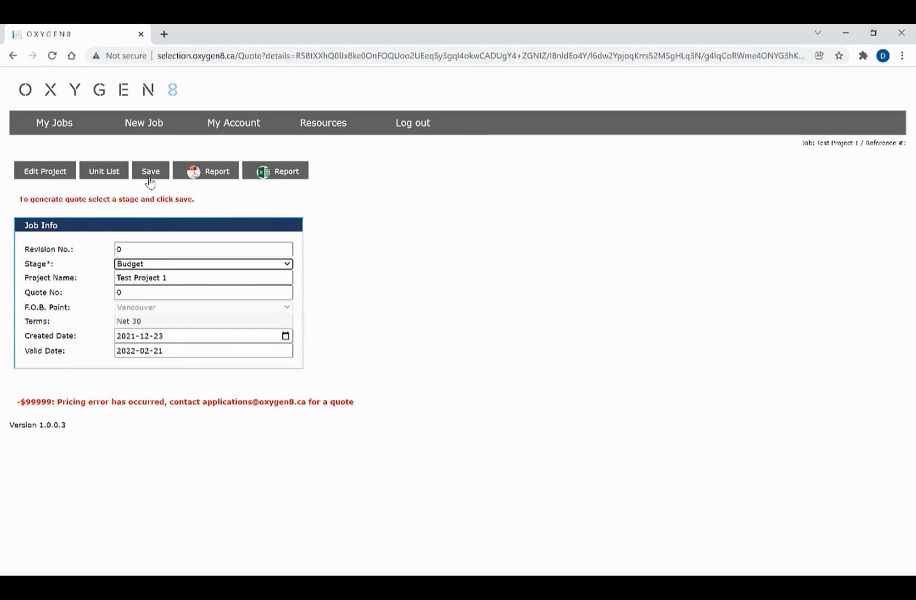
{"action": "left_click", "coordinate": [149, 172]}
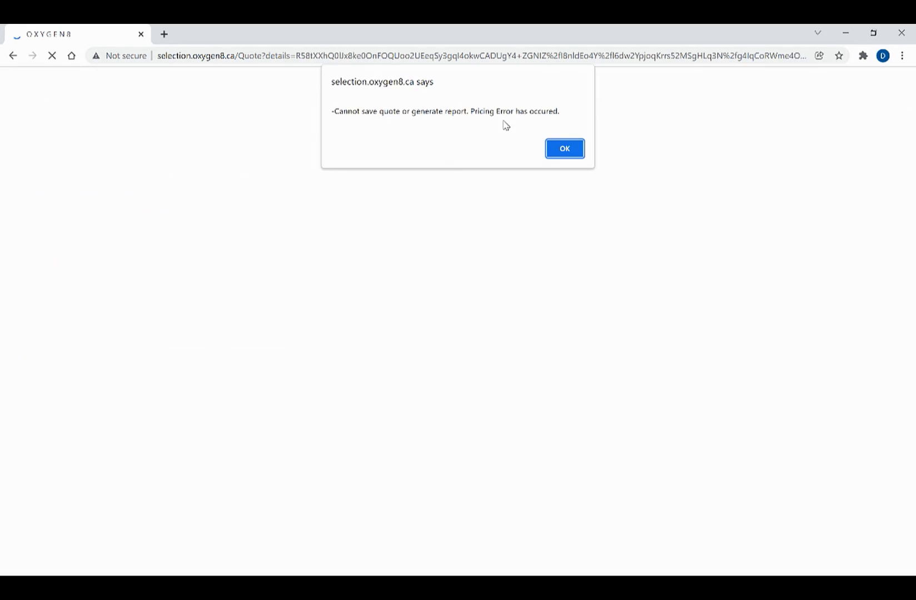
{"action": "left_click", "coordinate": [565, 149]}
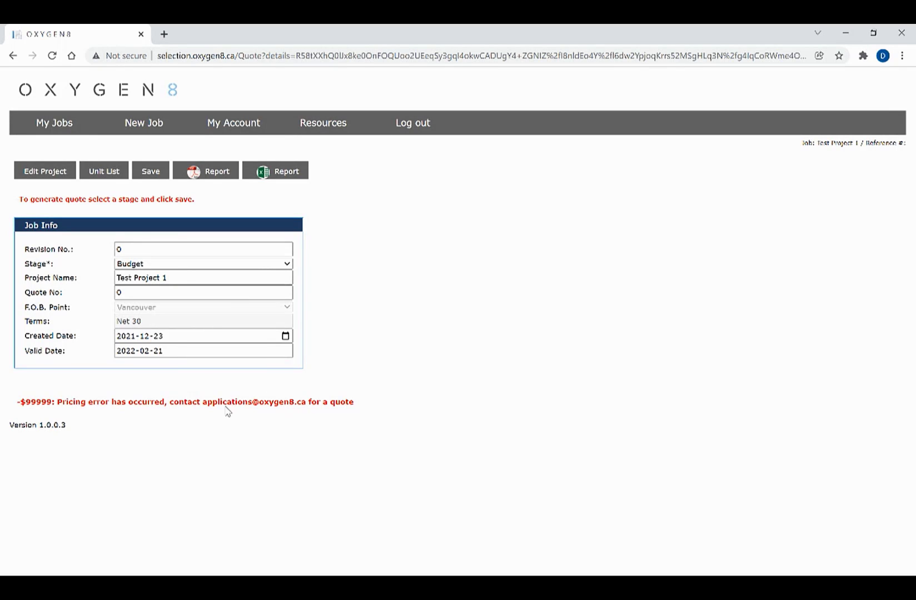
{"action": "left_click", "coordinate": [41, 131]}
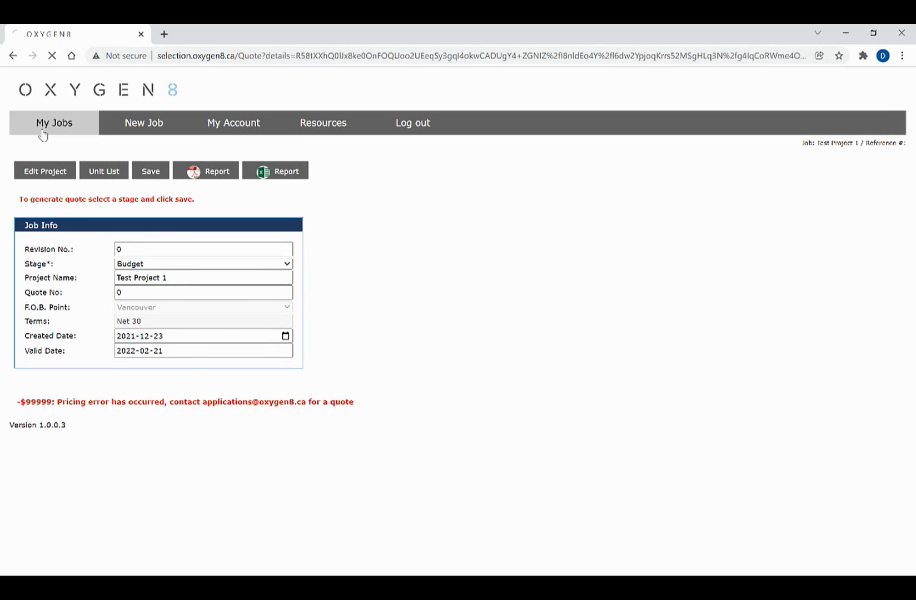